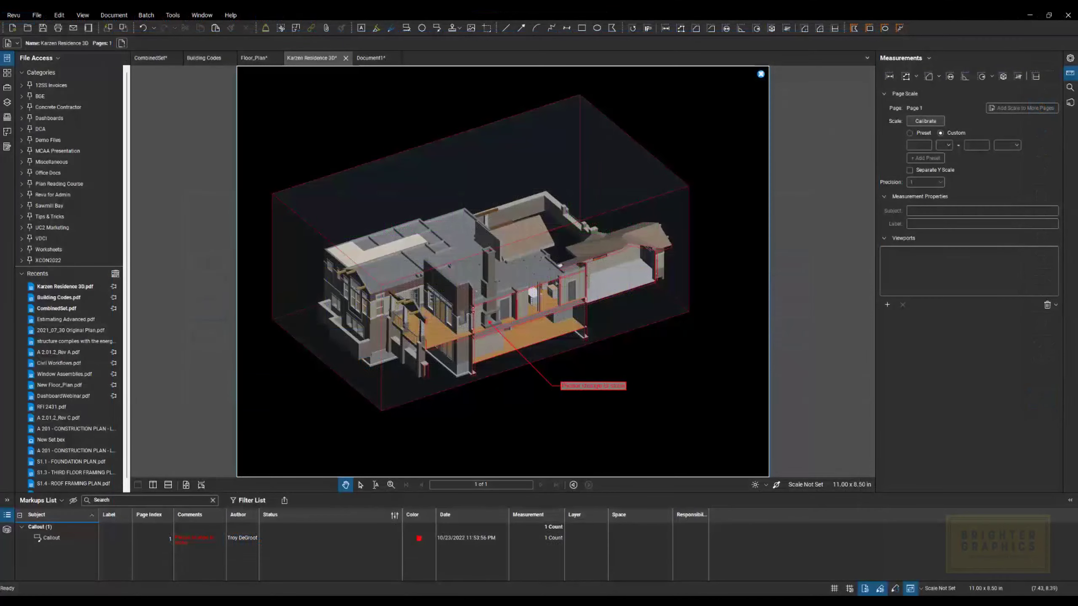
# Close the Karzen Residence 3D document and open Snagging List.pdf from the Demo Files category.
pyautogui.click(346, 58)
pyautogui.click(588, 348)
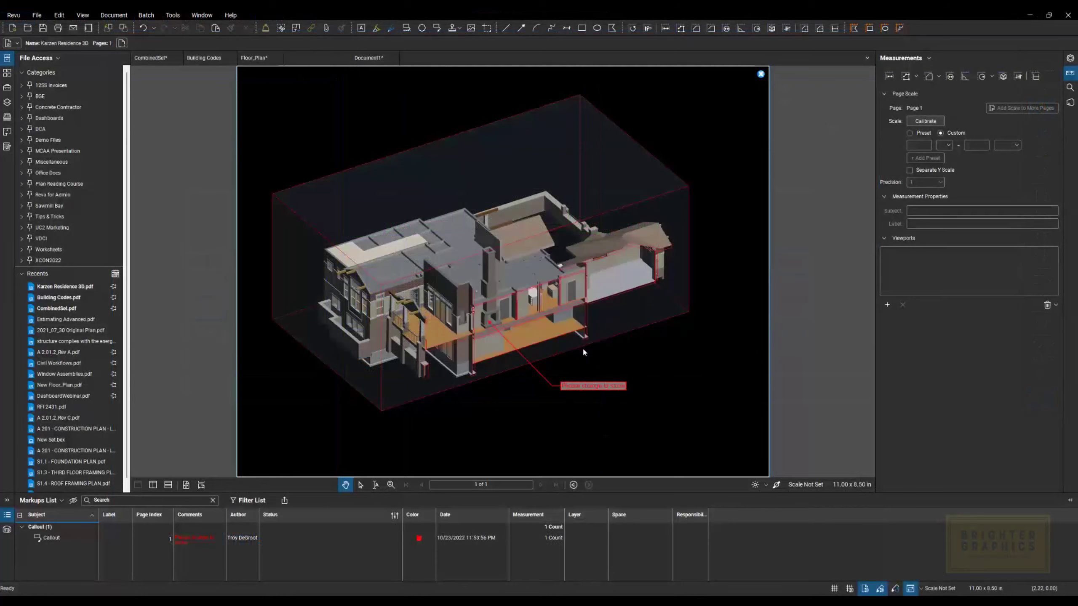
pyautogui.click(21, 140)
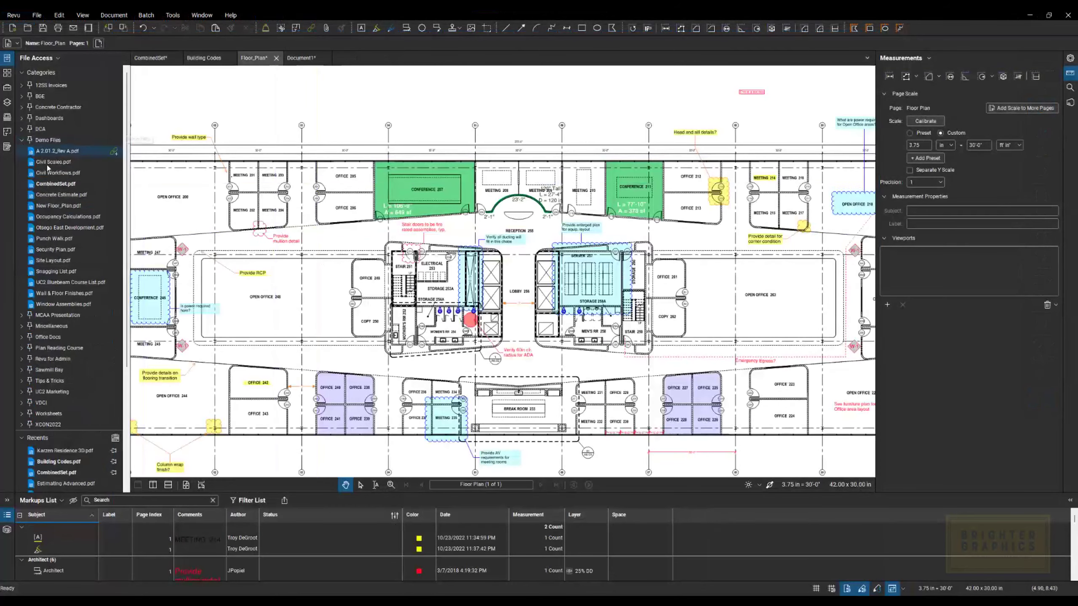
pyautogui.click(55, 272)
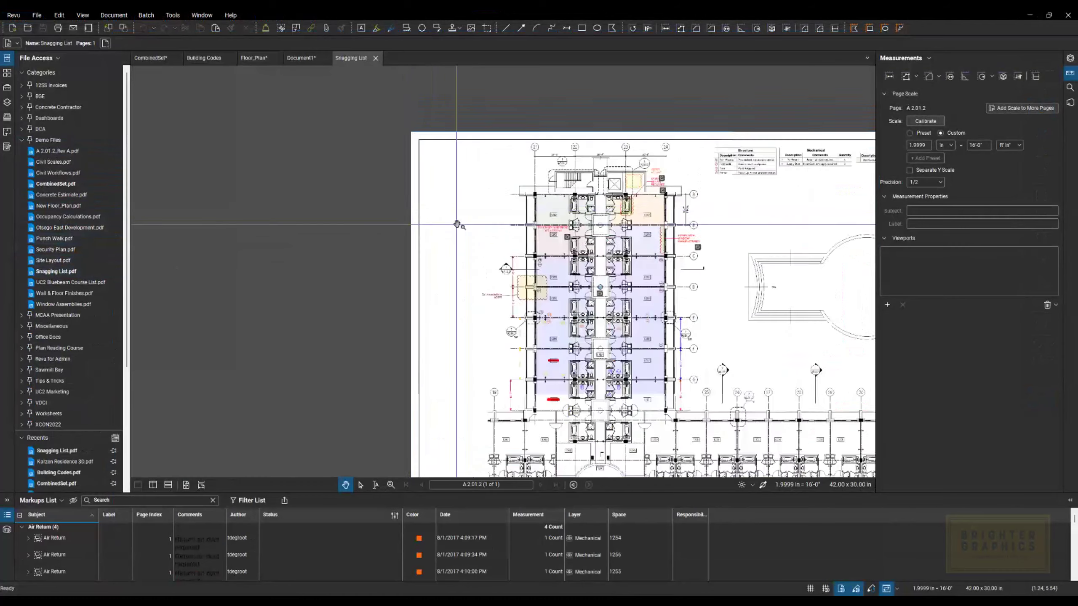
pyautogui.scroll(1, 361, 200)
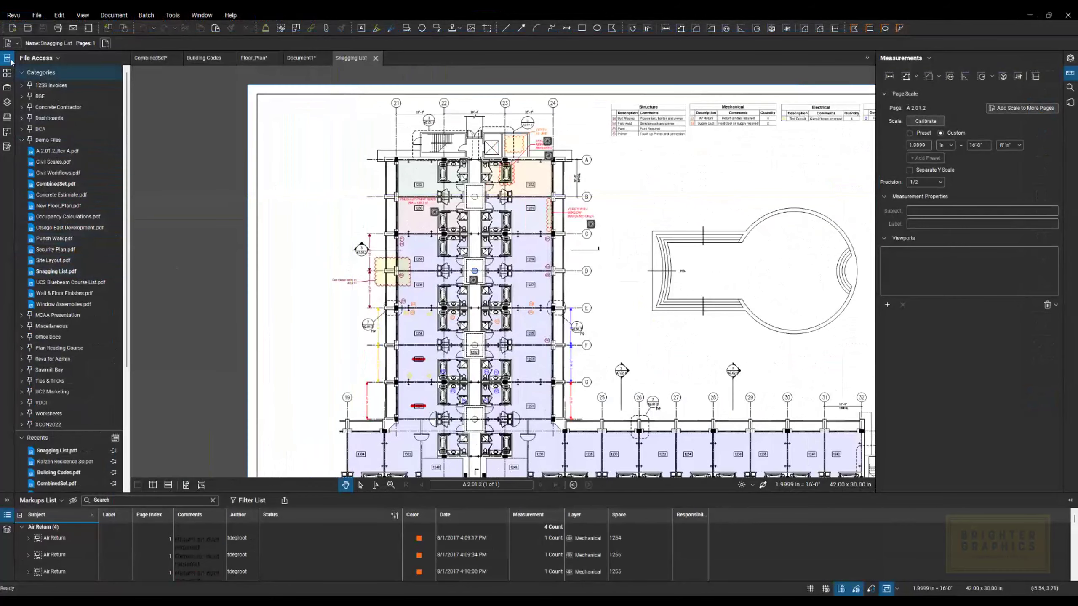
# Turn the Plumbing and Mechanical layers of the snagging list off and back on.
pyautogui.click(8, 103)
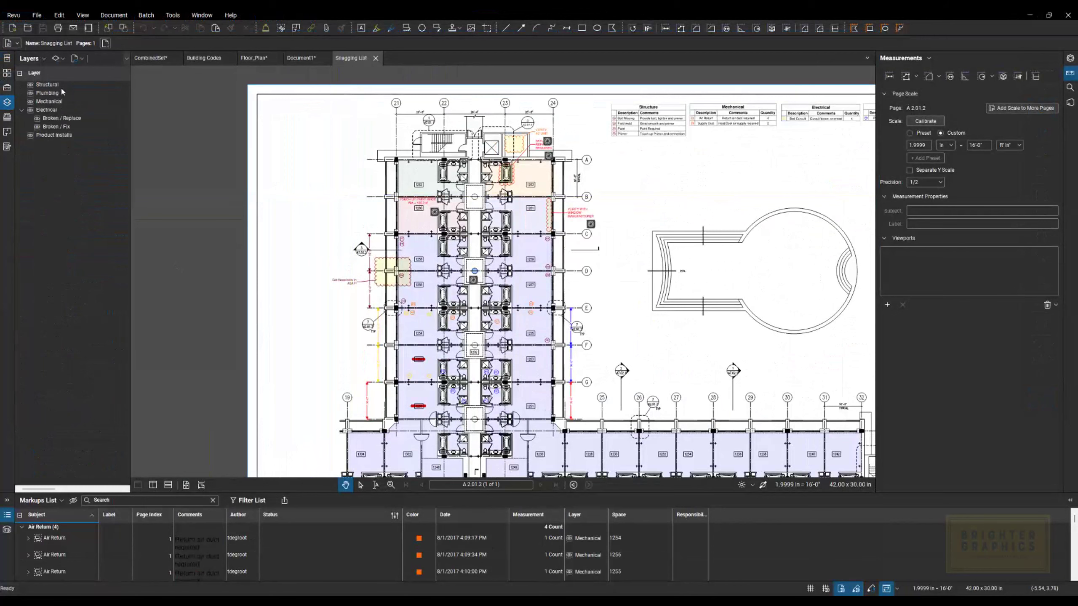
pyautogui.click(31, 96)
pyautogui.click(31, 101)
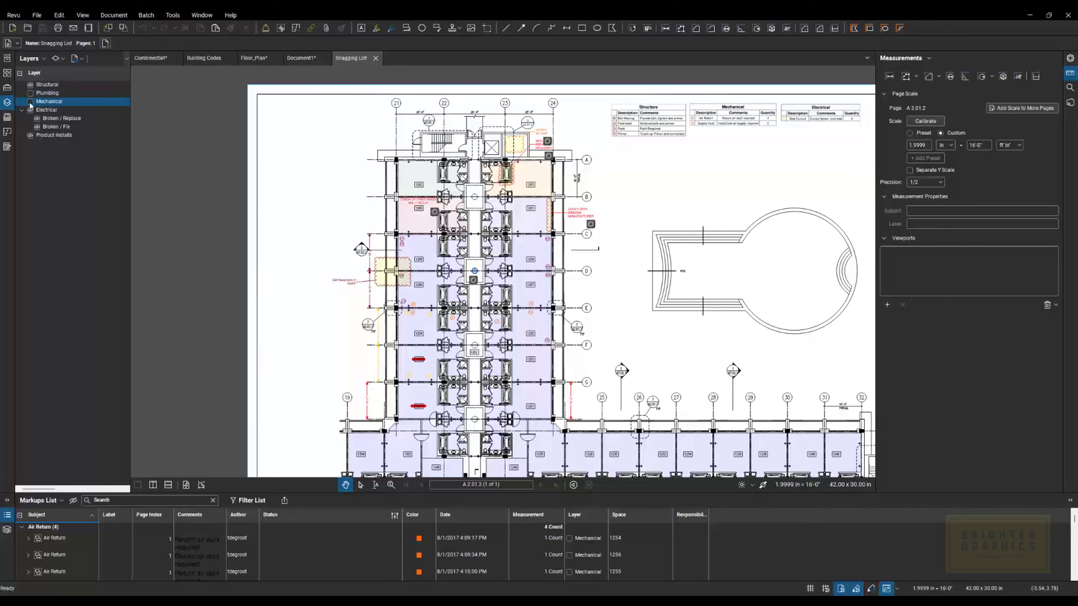
pyautogui.click(31, 93)
pyautogui.click(31, 101)
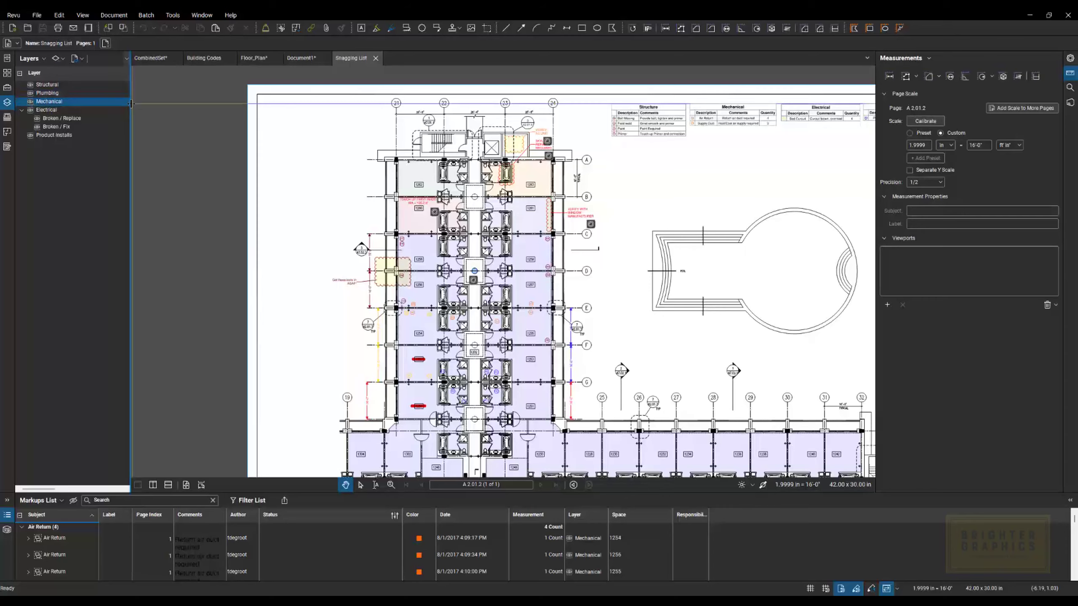
# Widen the layer list, apply the Mechanical layer configuration and replace it with the Structural one.
pyautogui.moveTo(129, 105); pyautogui.dragTo(205, 86)
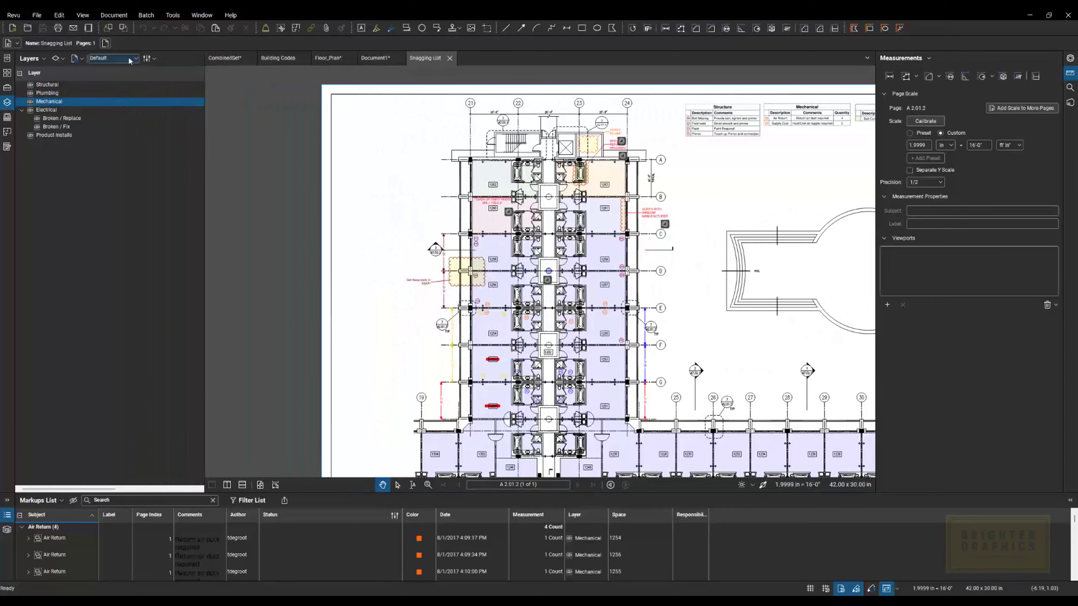
pyautogui.click(136, 58)
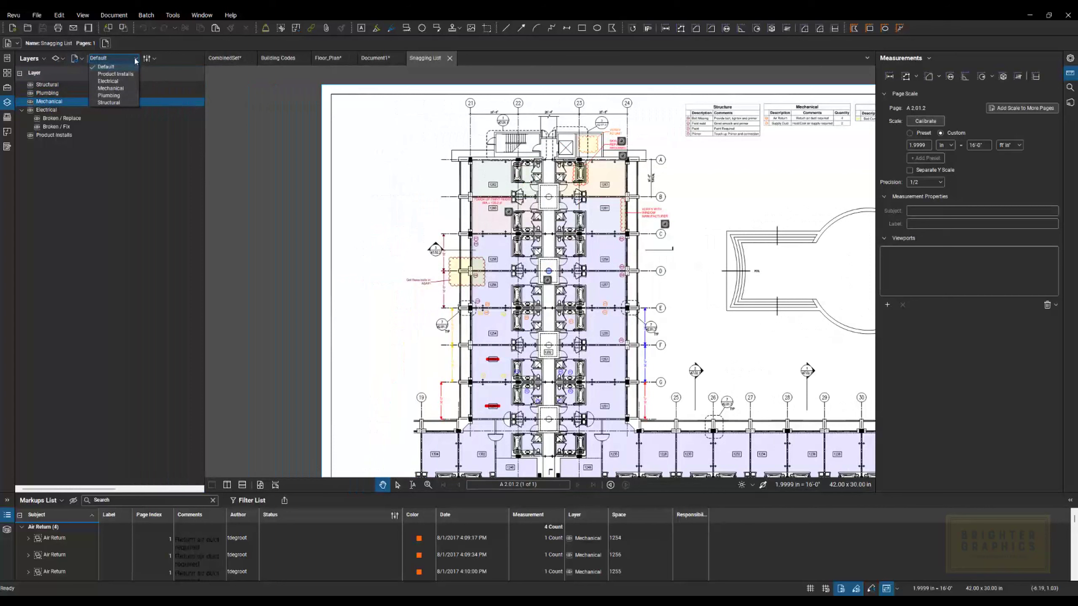
pyautogui.click(125, 89)
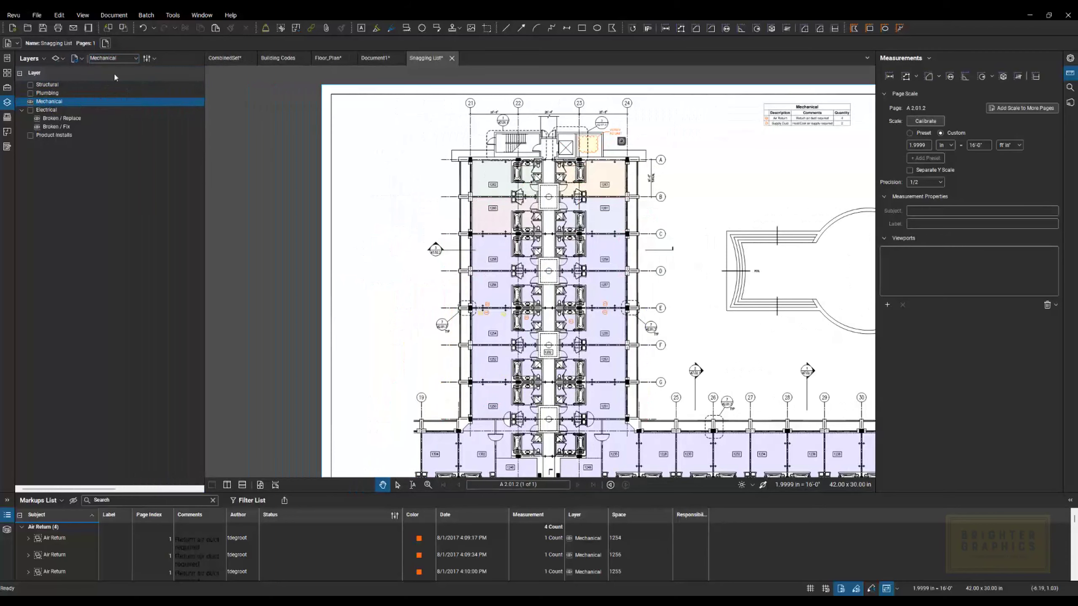
pyautogui.click(135, 58)
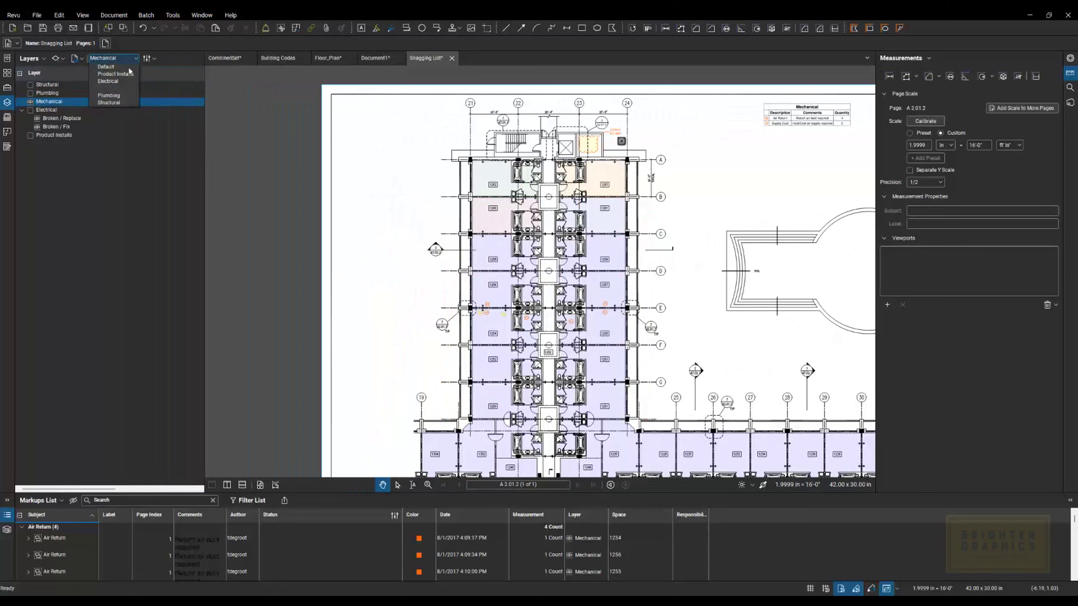
pyautogui.click(117, 102)
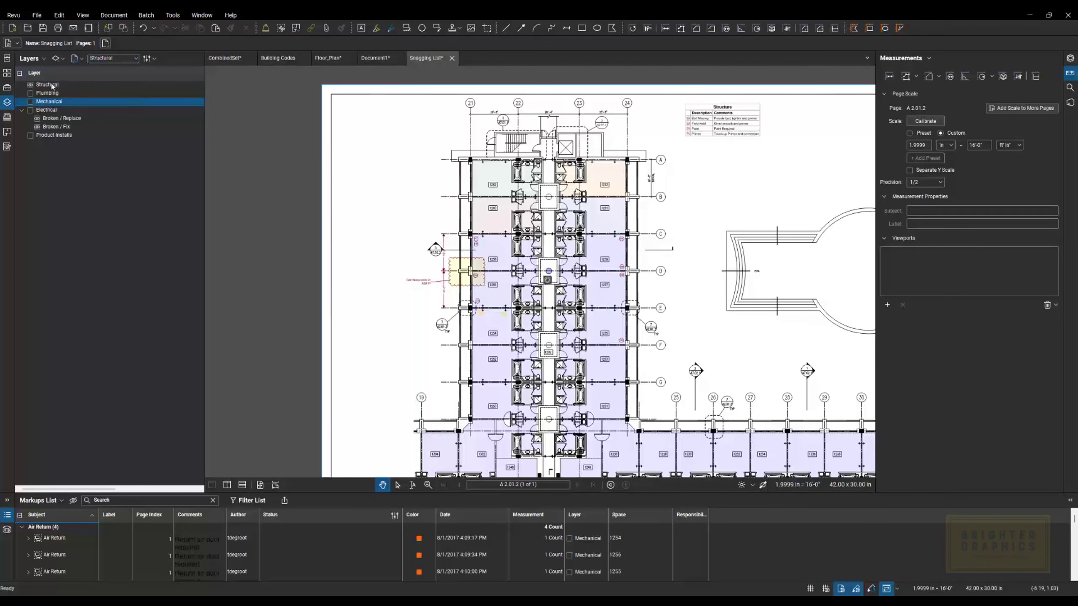
pyautogui.click(134, 59)
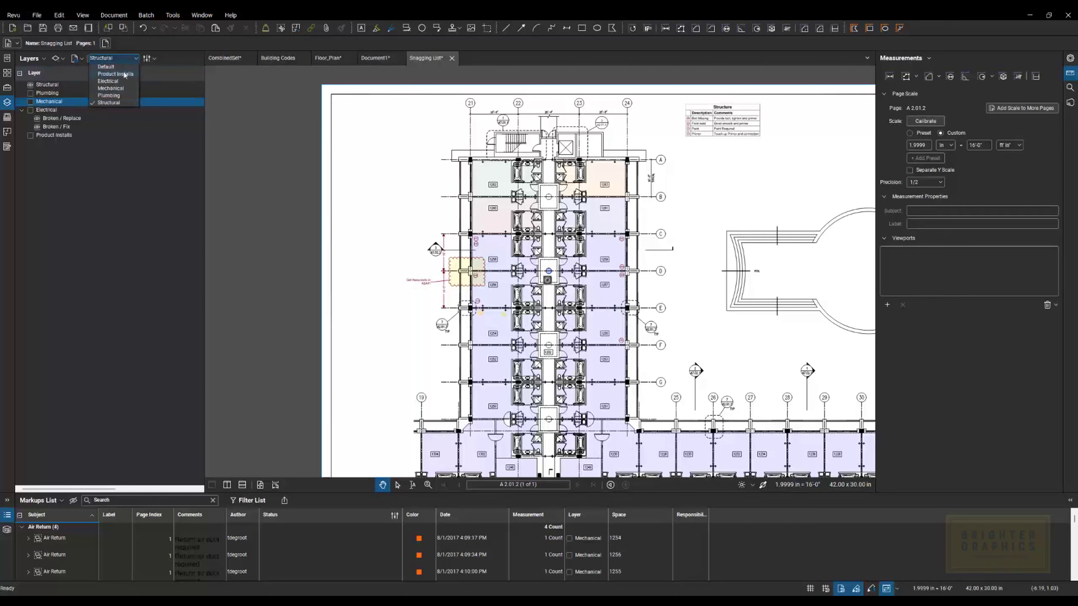
pyautogui.click(173, 57)
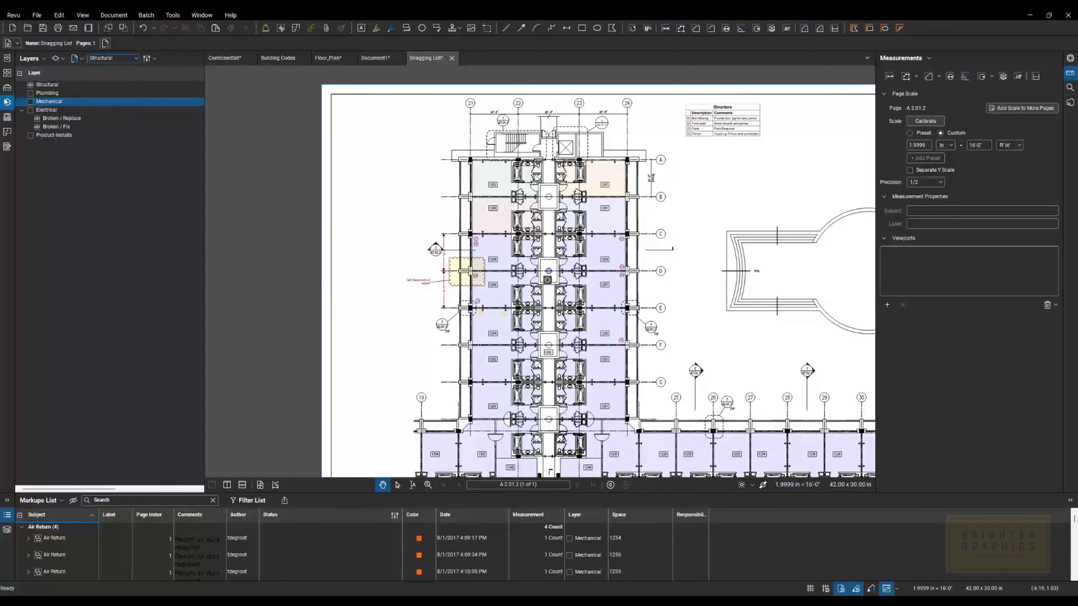
# Show the Tool Chest with the Markups List collapsed, and display the My Tools set as symbols.
pyautogui.click(7, 87)
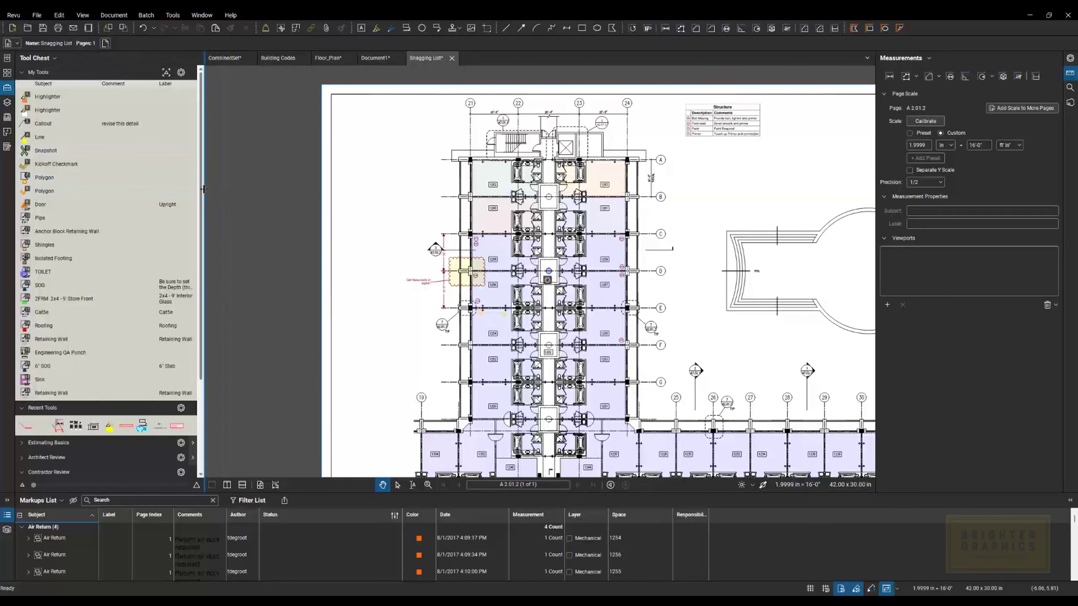
pyautogui.moveTo(202, 192); pyautogui.dragTo(146, 194)
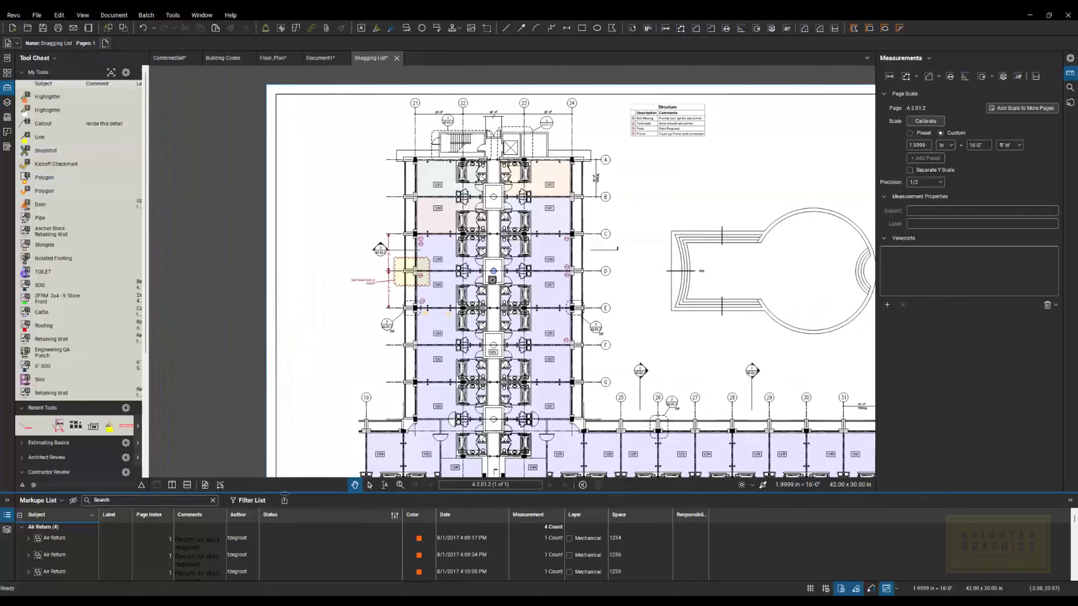
pyautogui.moveTo(258, 492); pyautogui.dragTo(255, 582)
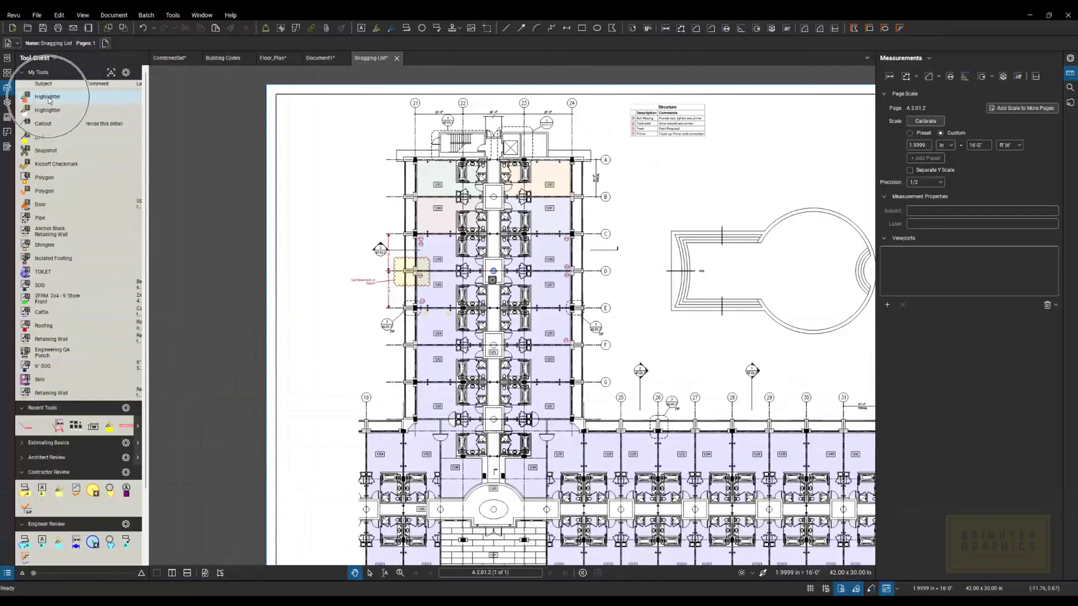
pyautogui.moveTo(146, 121); pyautogui.dragTo(210, 120)
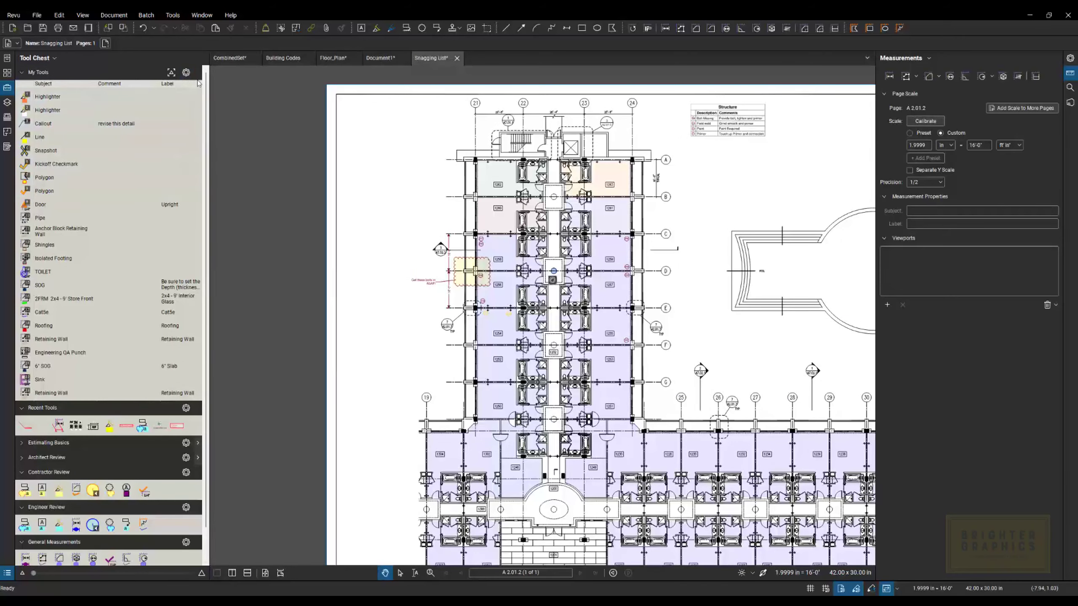
pyautogui.click(187, 73)
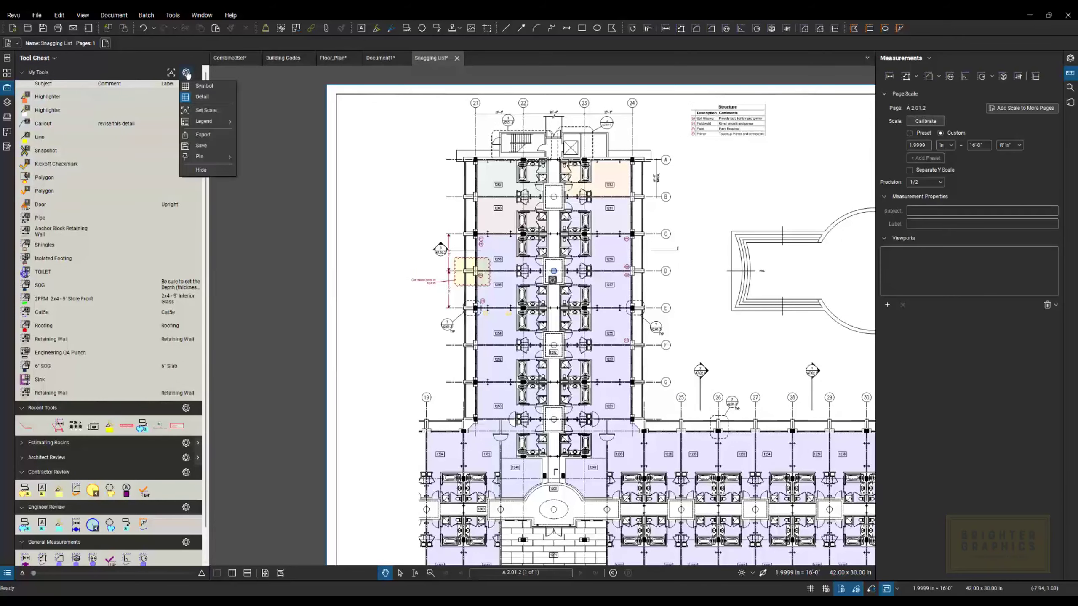
pyautogui.click(207, 91)
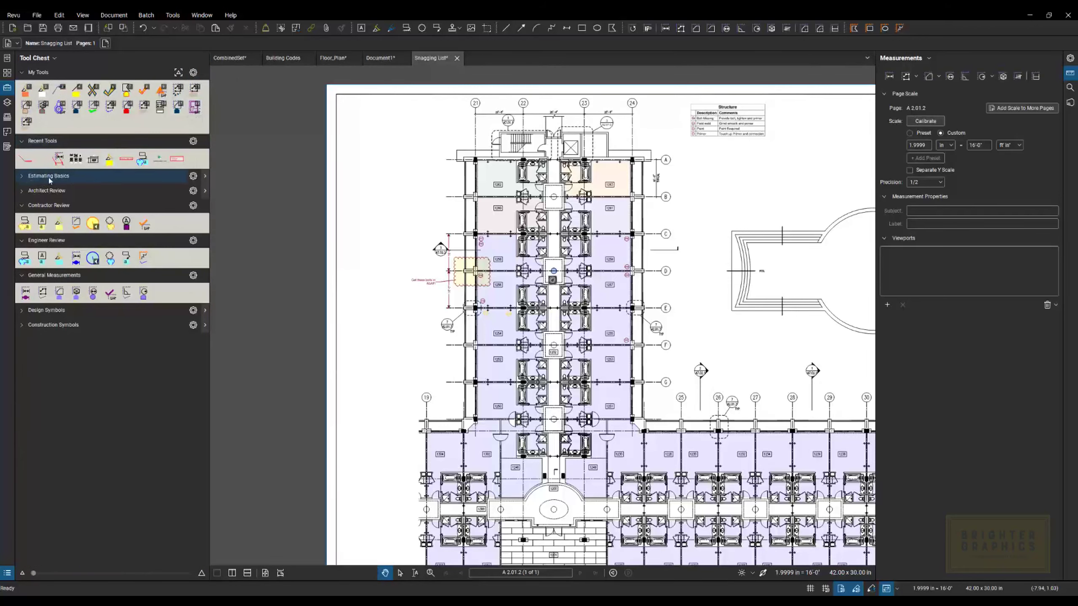
# Expand the Estimating Basics tool set and pin it to the Edit toolbar.
pyautogui.click(206, 176)
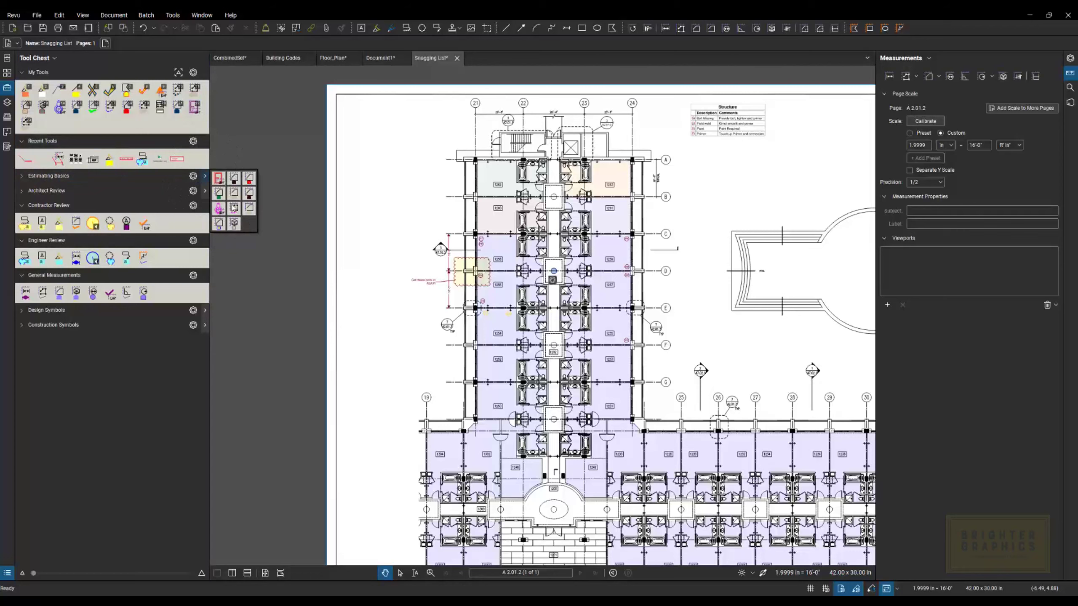
pyautogui.click(22, 176)
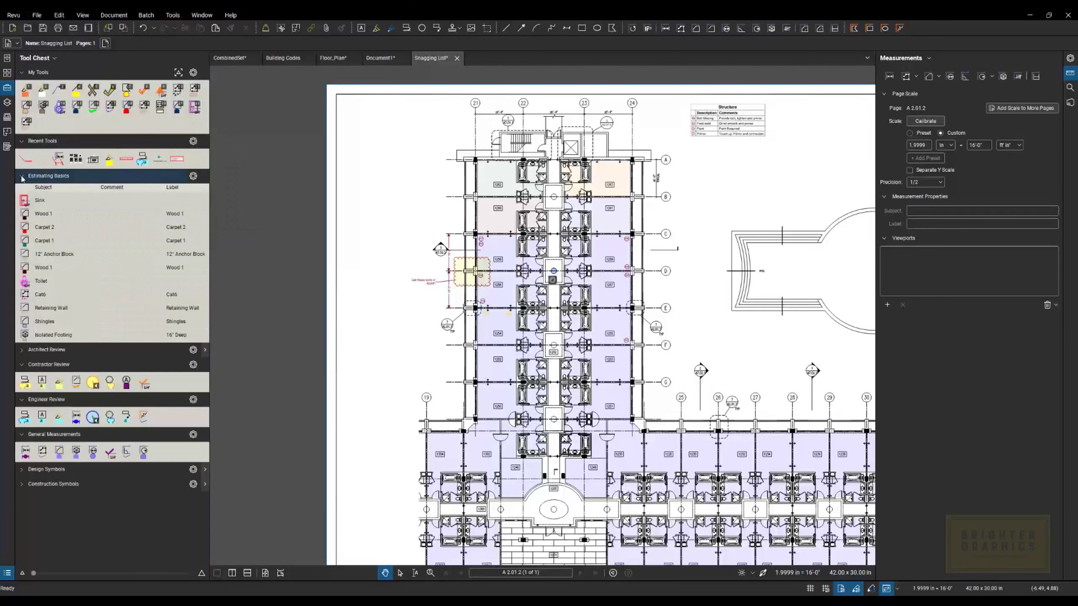
pyautogui.click(23, 177)
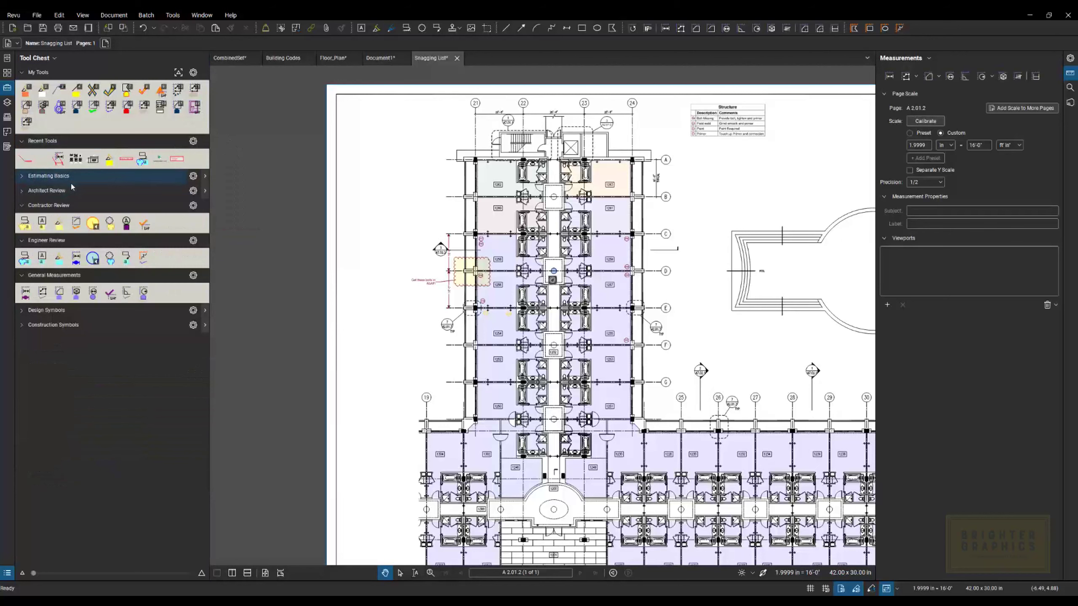
pyautogui.click(21, 176)
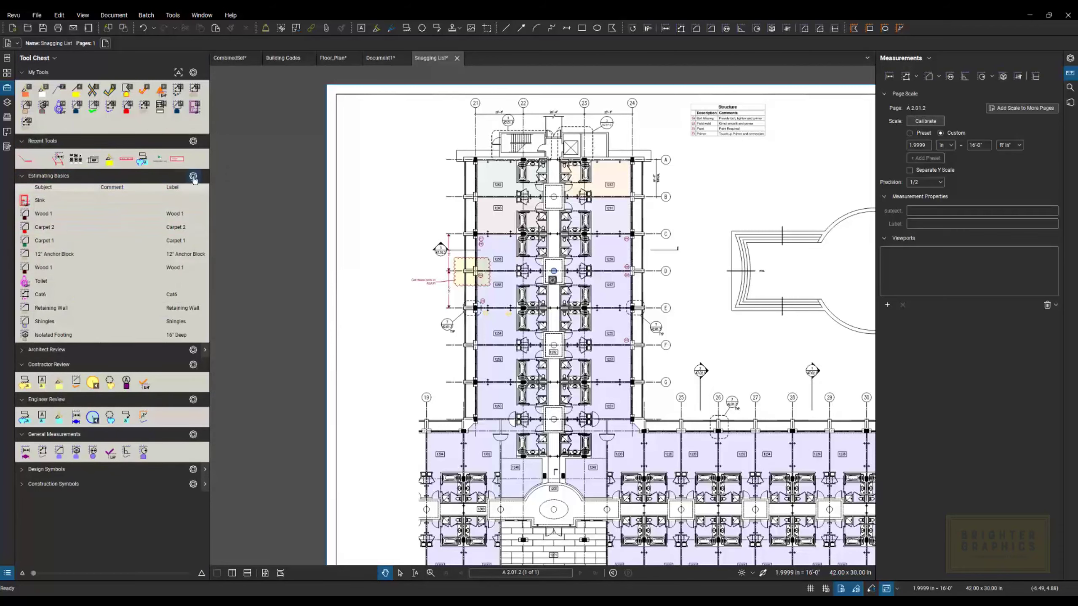
pyautogui.click(193, 176)
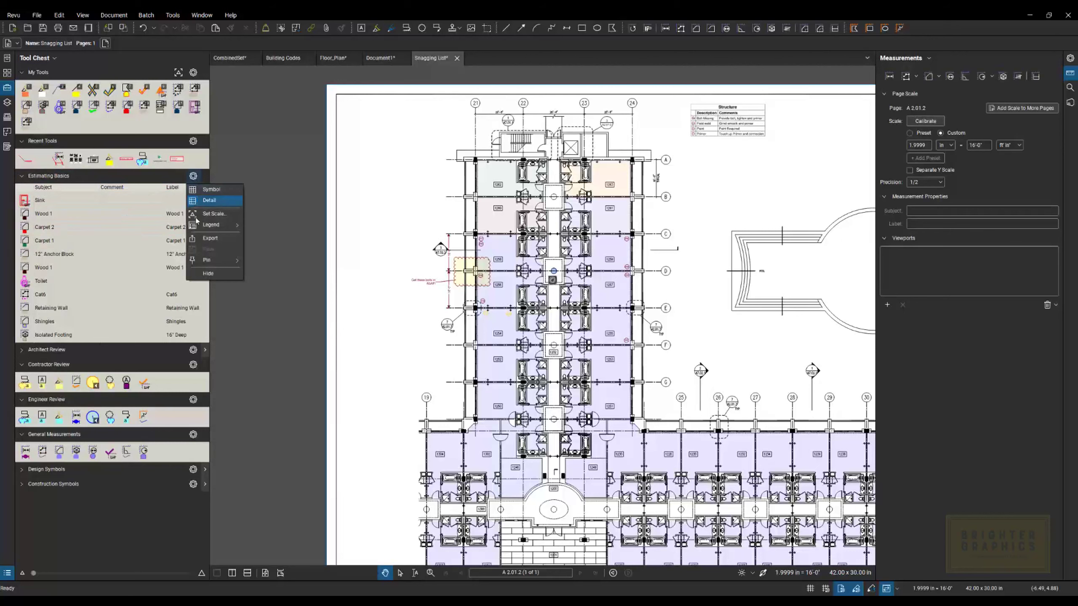
pyautogui.moveTo(208, 263)
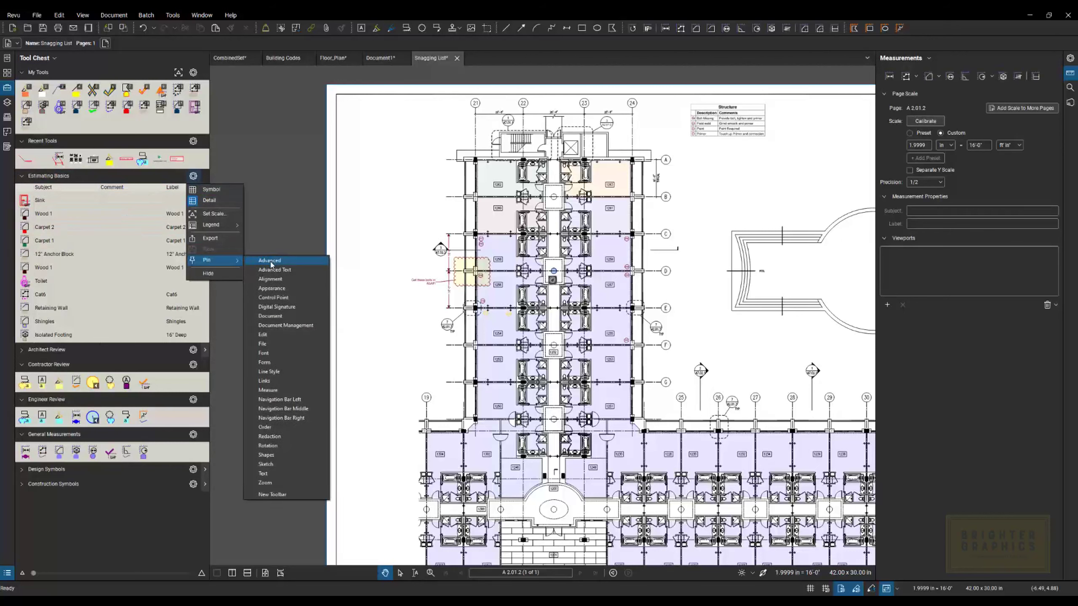
pyautogui.click(272, 335)
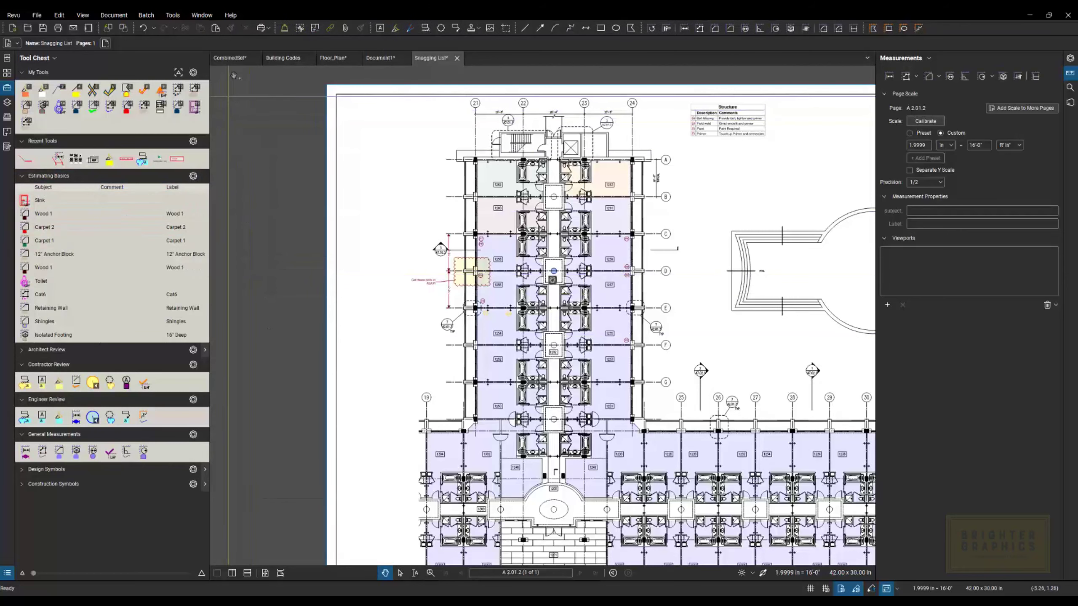
# View the tools in the pinned Estimating Basics set and collapse the Tool Chest to enlarge the drawing area.
pyautogui.click(263, 29)
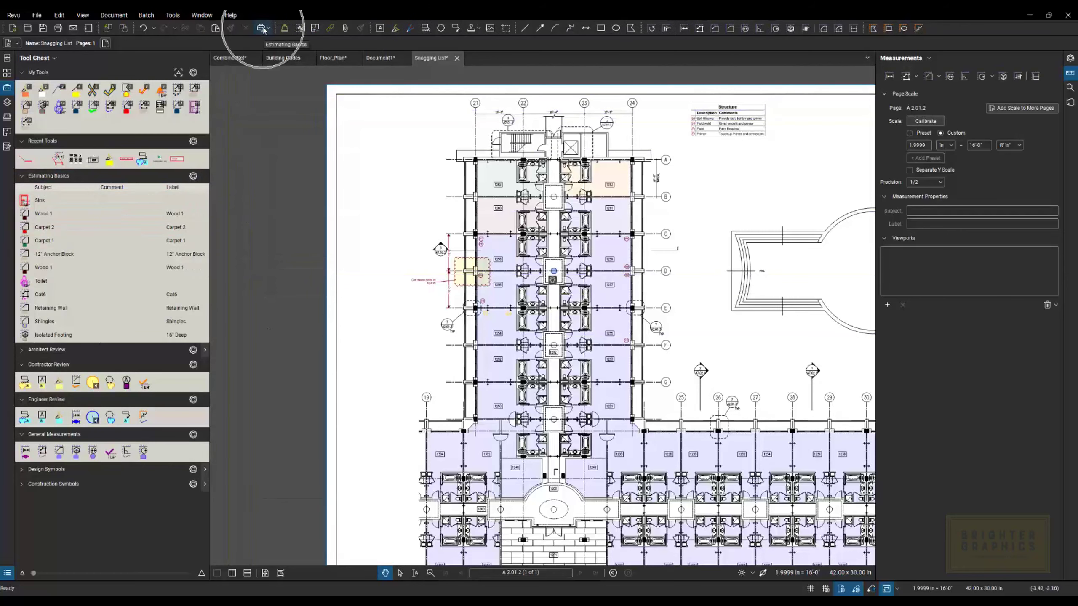
pyautogui.click(268, 29)
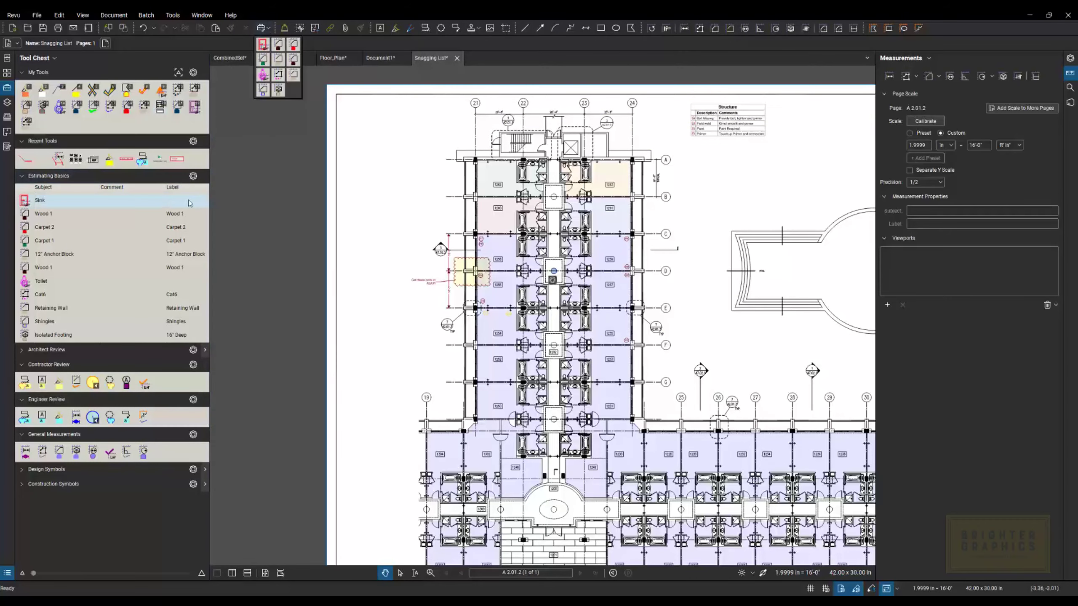
pyautogui.click(207, 200)
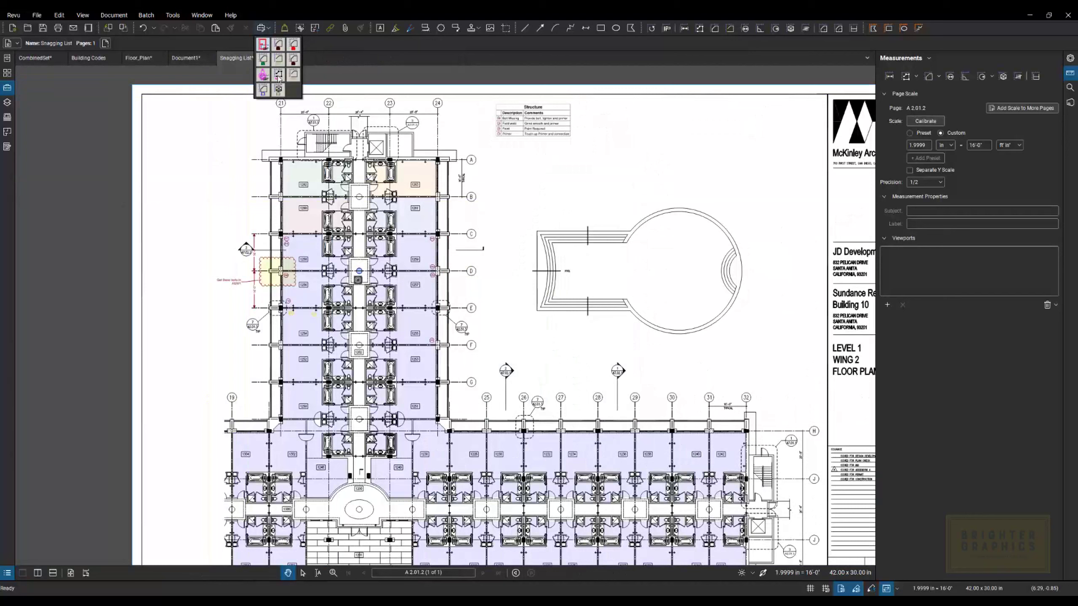
pyautogui.click(268, 28)
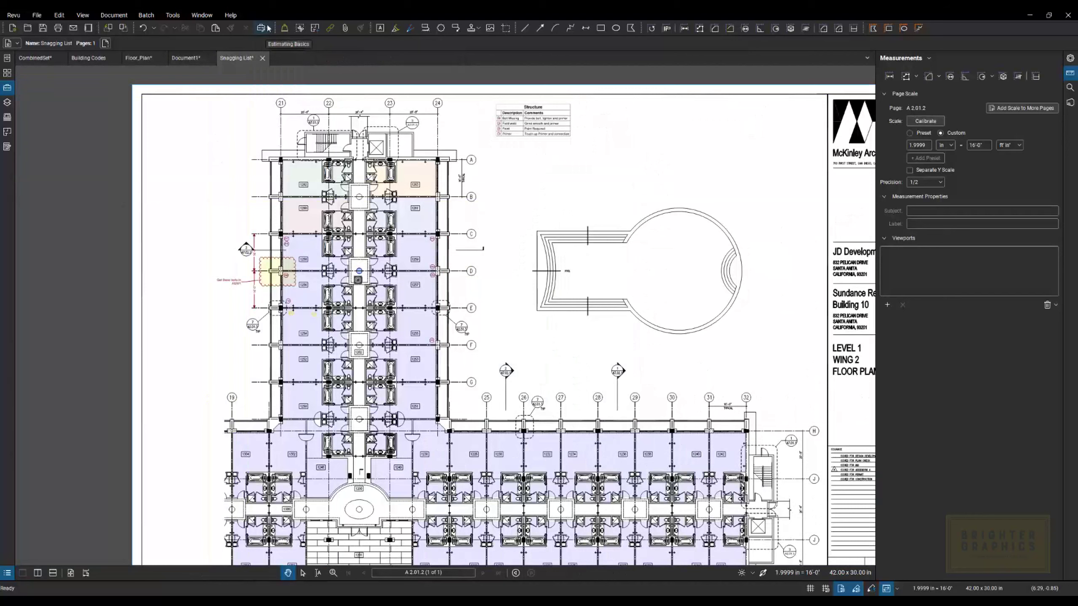